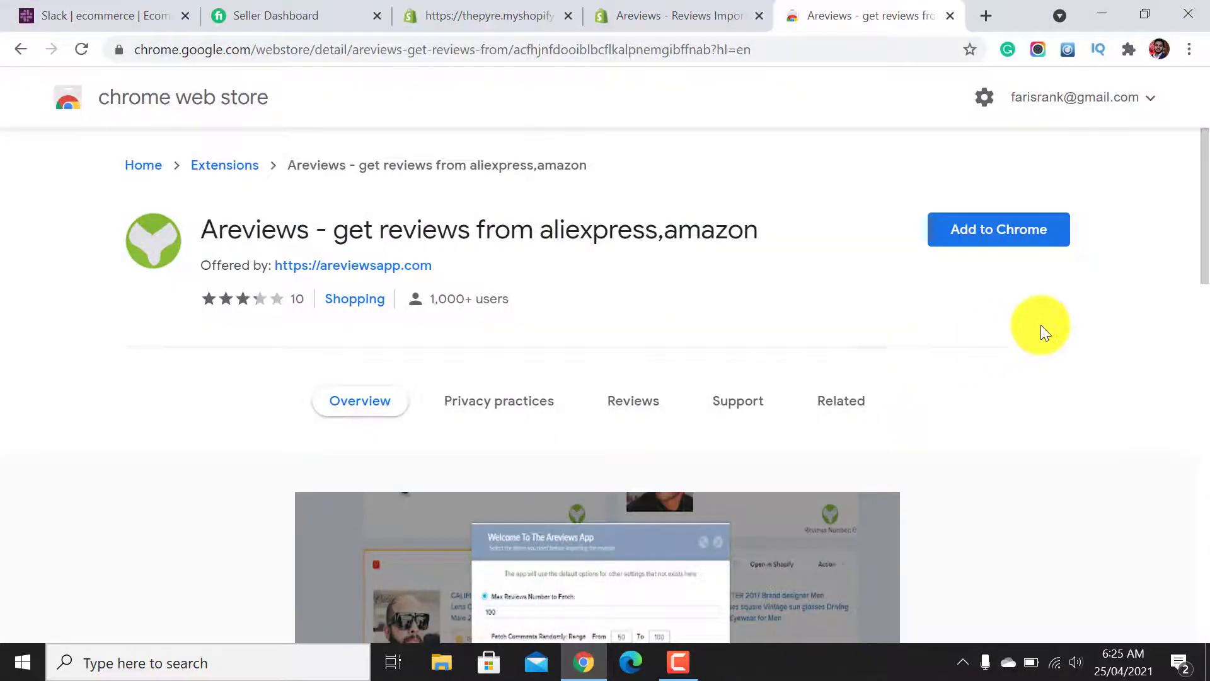
Switch to the Shopify Apps page listing EPROLO, EPROLO Print On Demand and Oberlo.
left_click(515, 13)
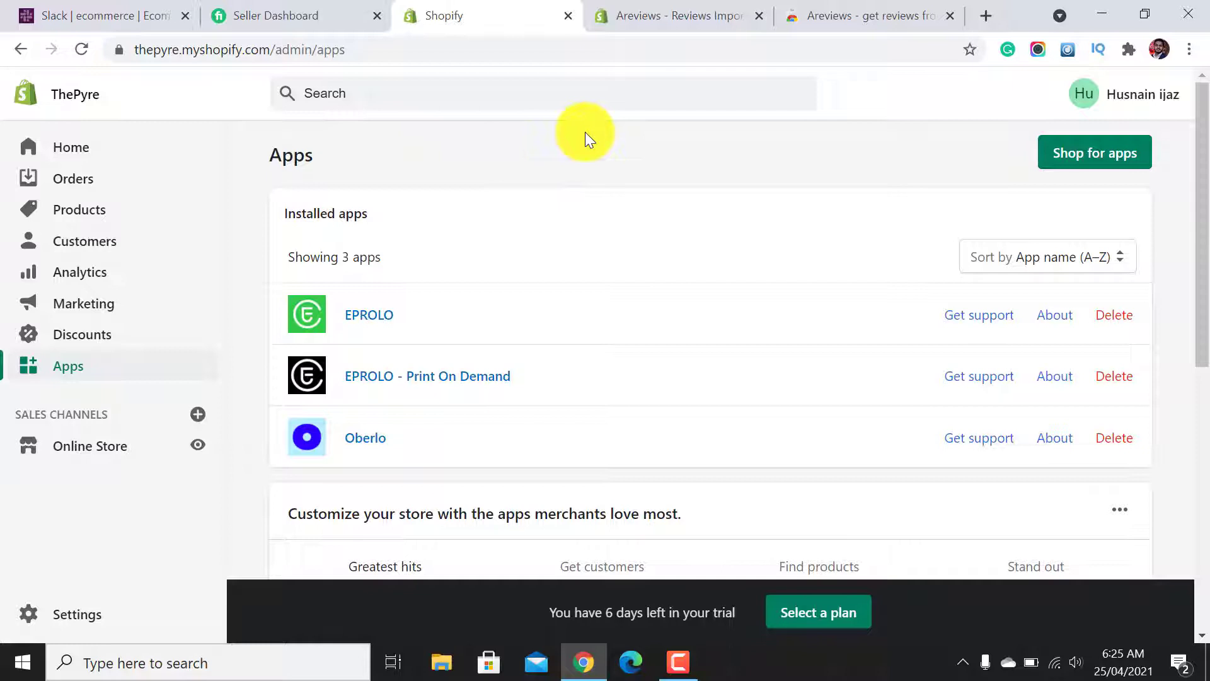
Open Oberlo in its own tab and begin adding Areviews – Reviews Importer from its listing.
left_click(367, 439)
left_click(747, 11)
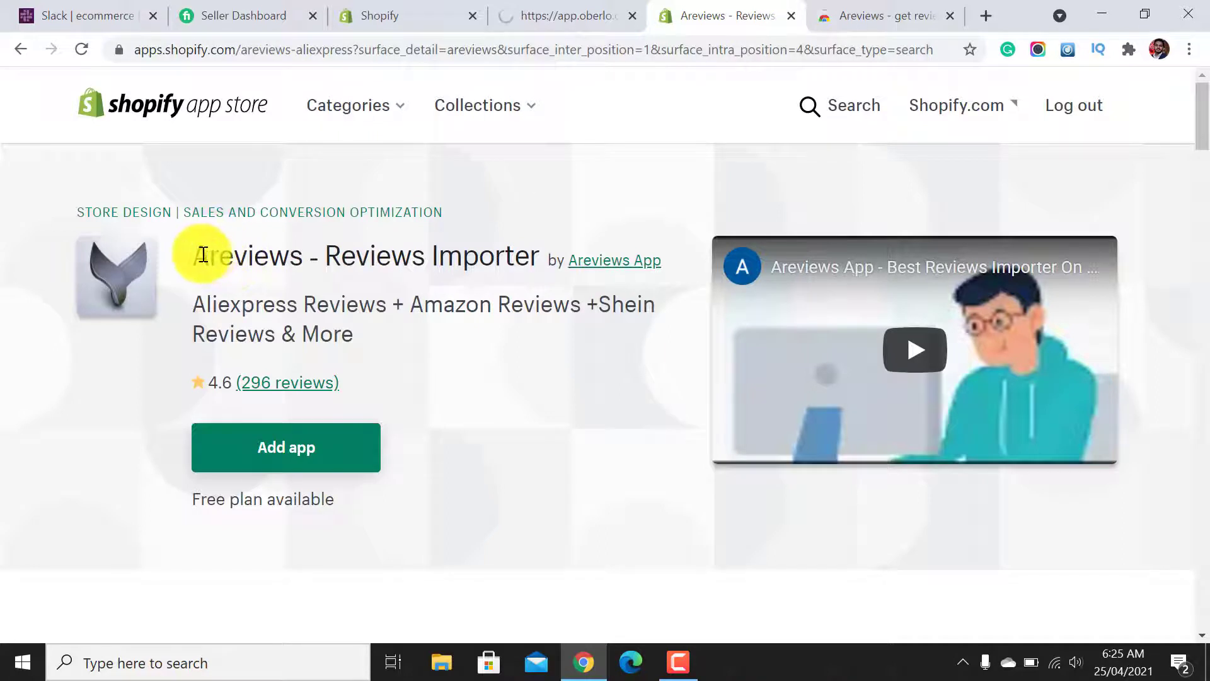
left_click_drag(202, 255, 296, 253)
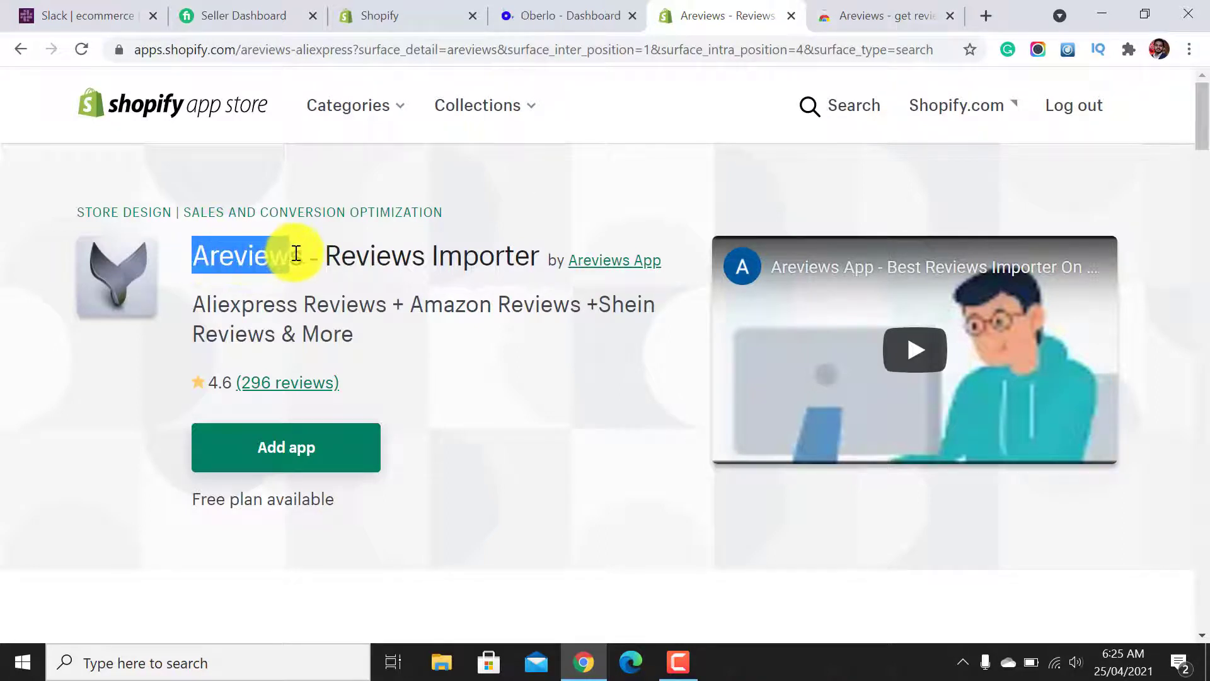
left_click(293, 451)
left_click(879, 13)
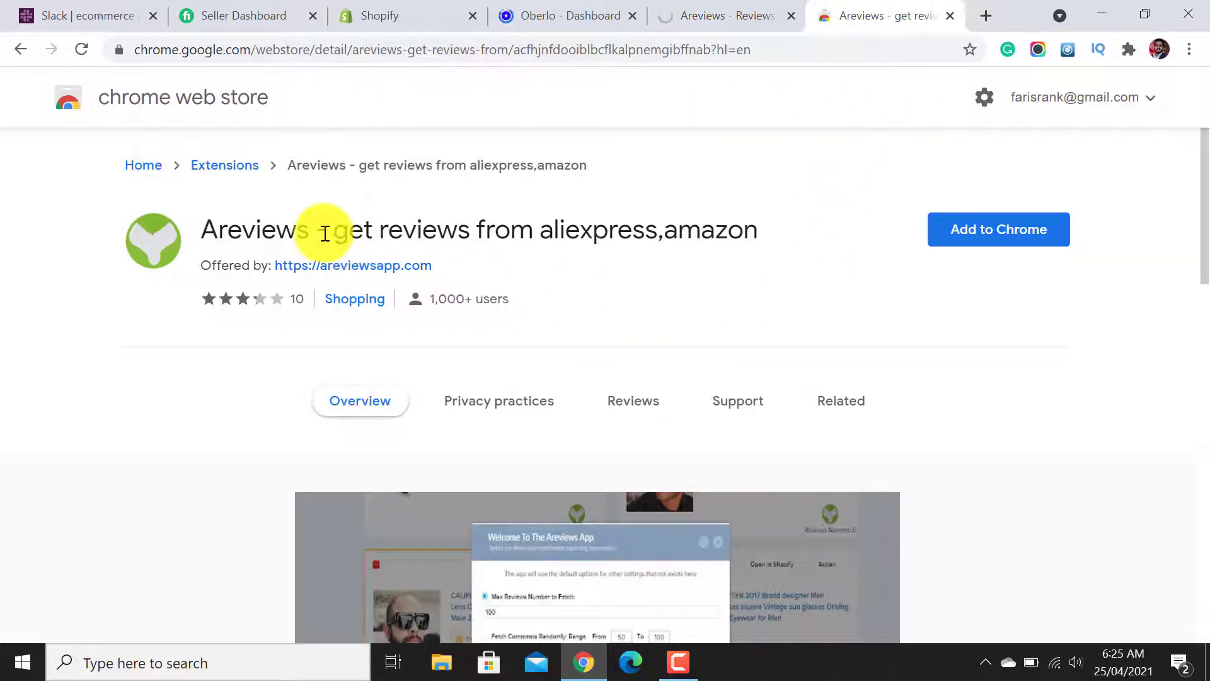
Add the Areviews extension to Chrome.
left_click_drag(328, 230, 579, 229)
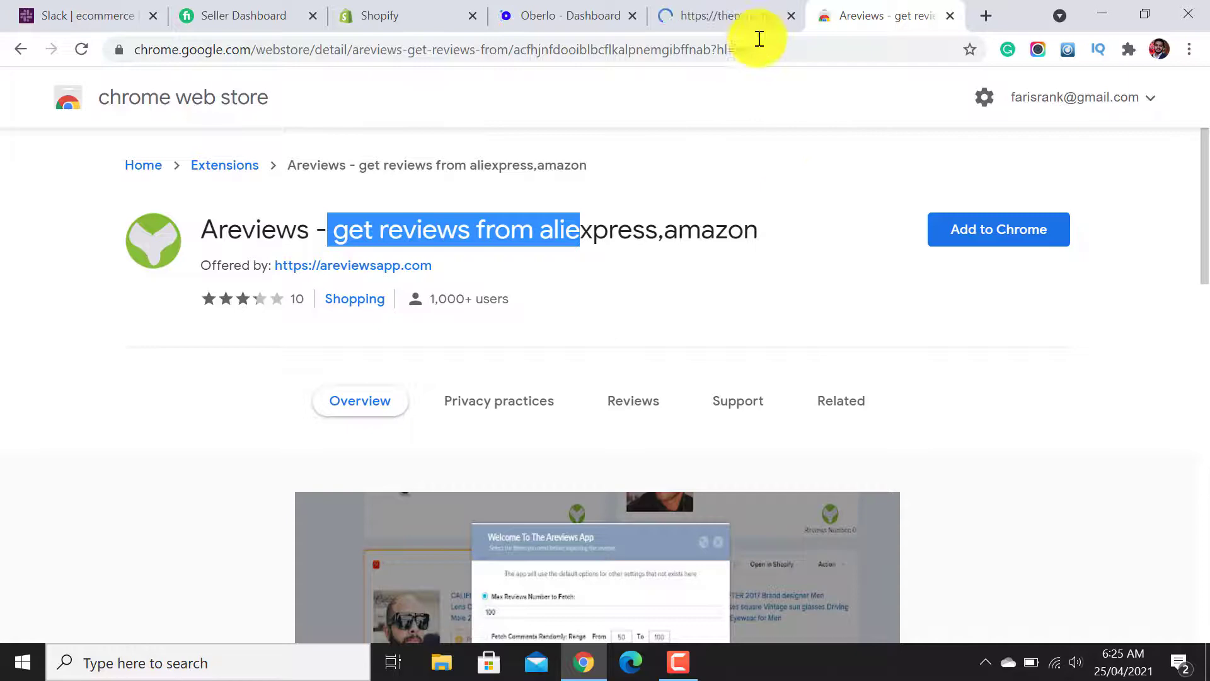
left_click(724, 12)
left_click(860, 9)
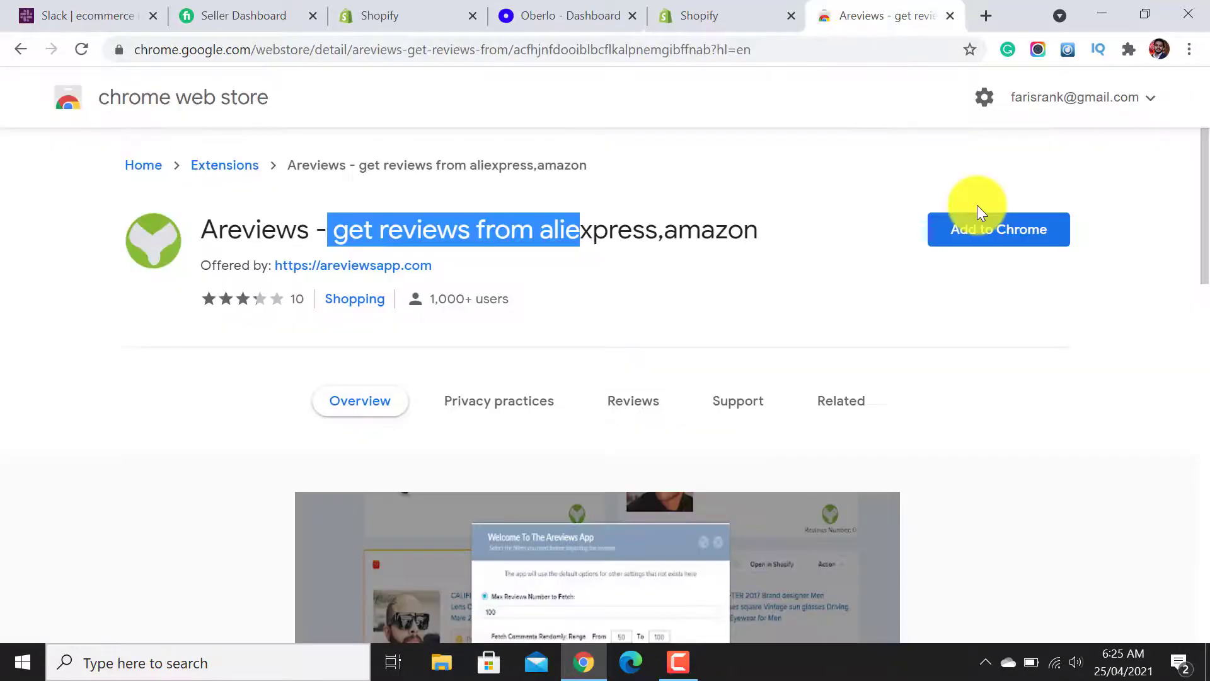
left_click(992, 232)
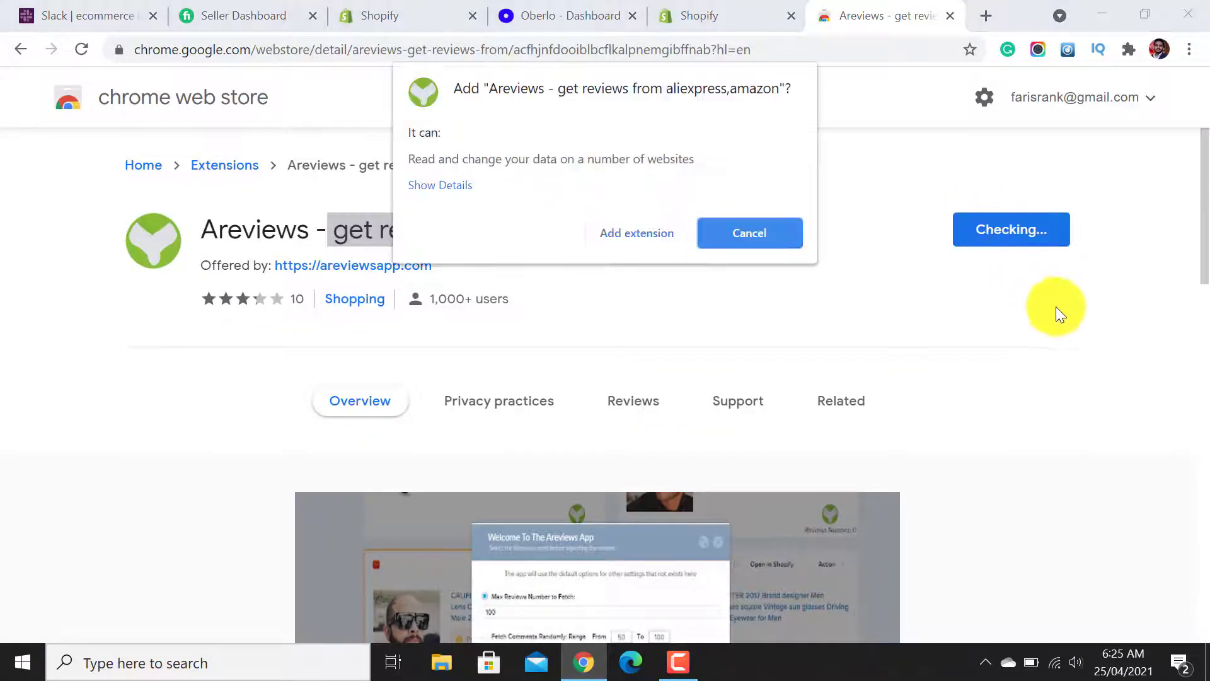
left_click(624, 235)
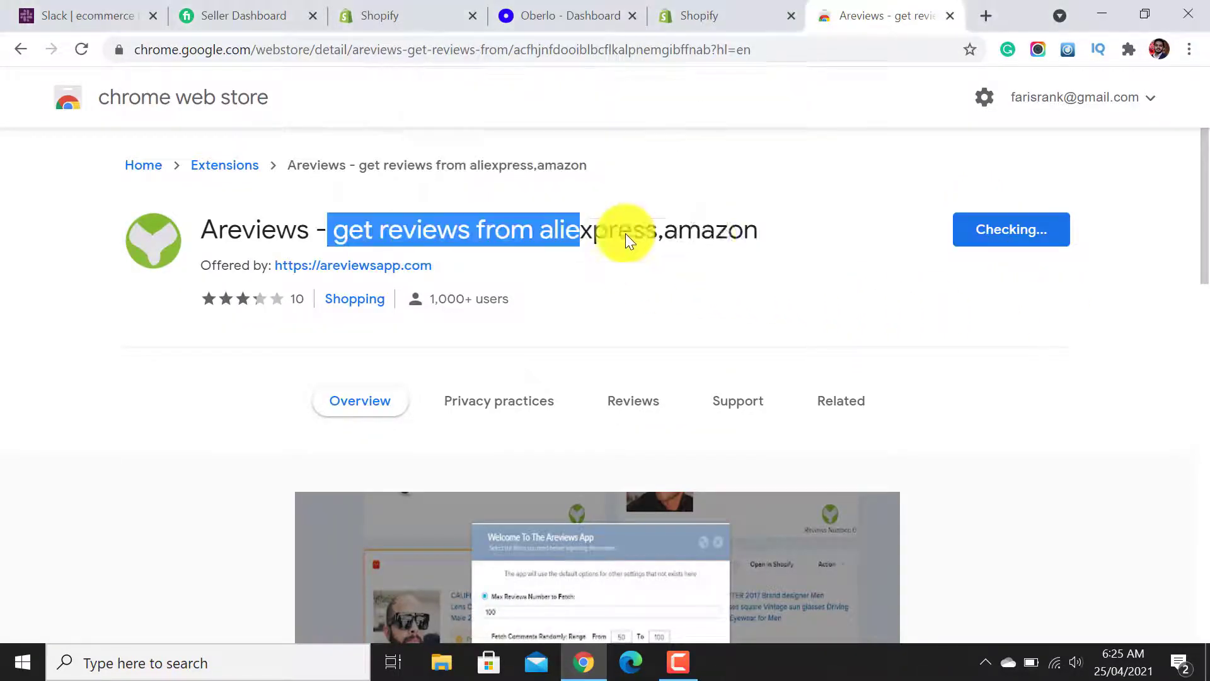
Pin Areviews in the Extensions menu and close its Web Store page.
left_click(974, 300)
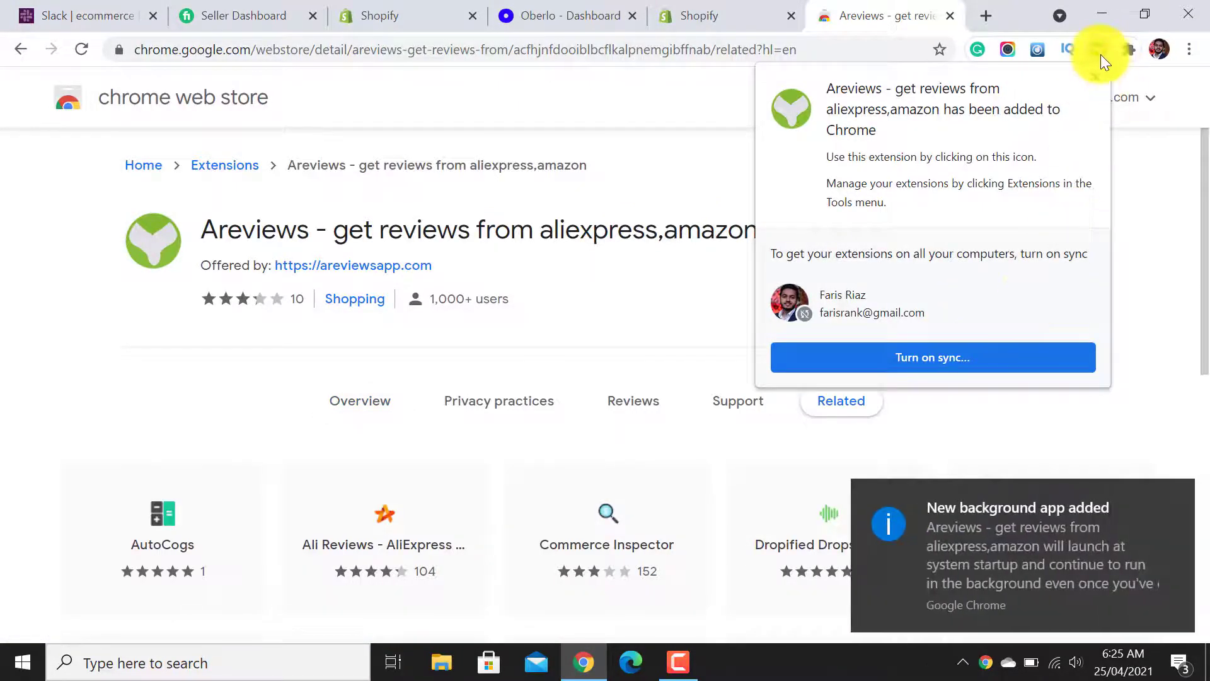
left_click(1099, 78)
left_click(1129, 50)
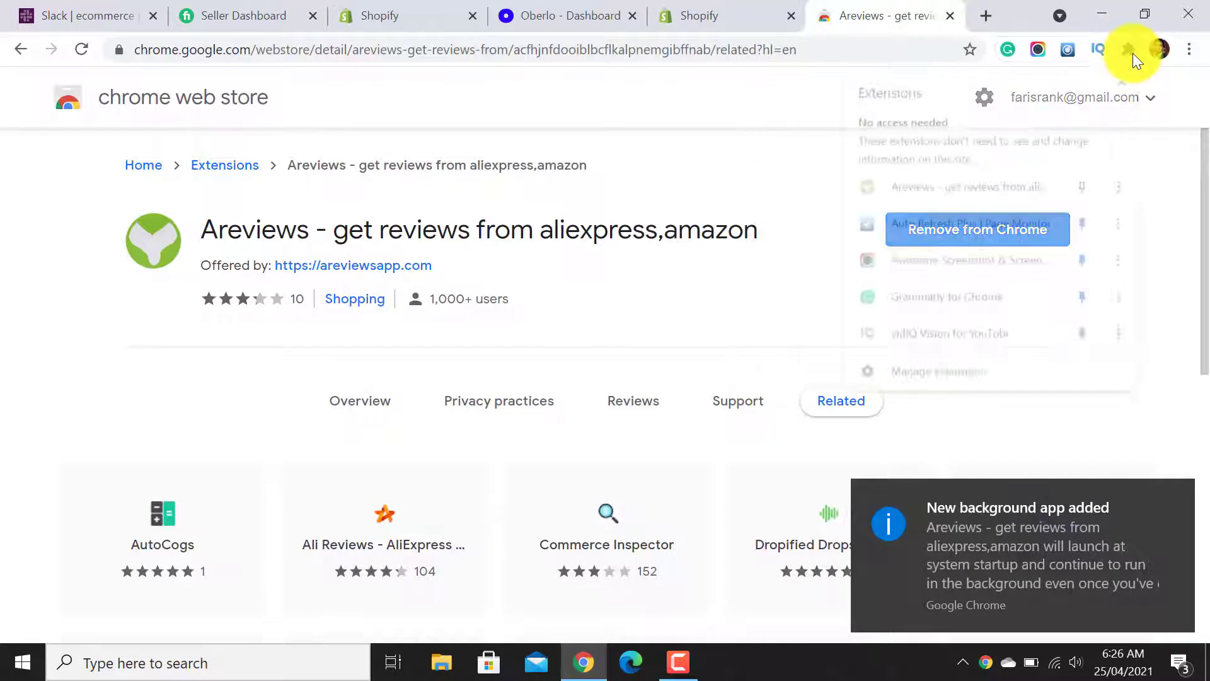
left_click(1085, 185)
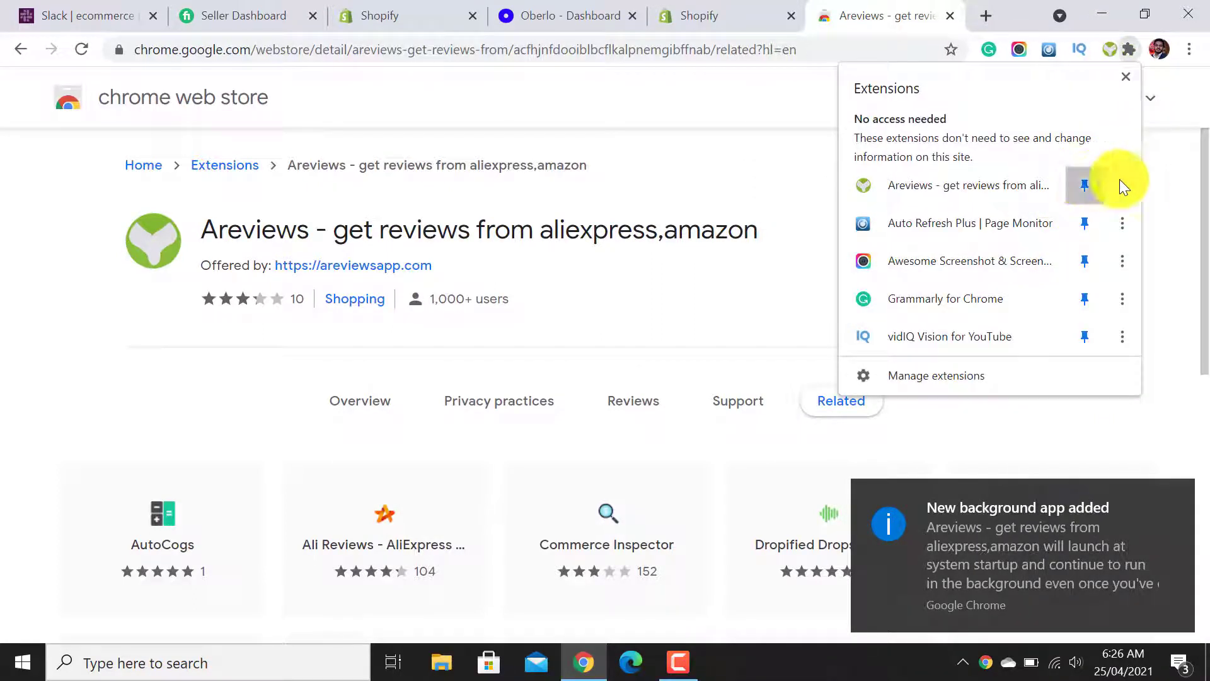
left_click(1163, 180)
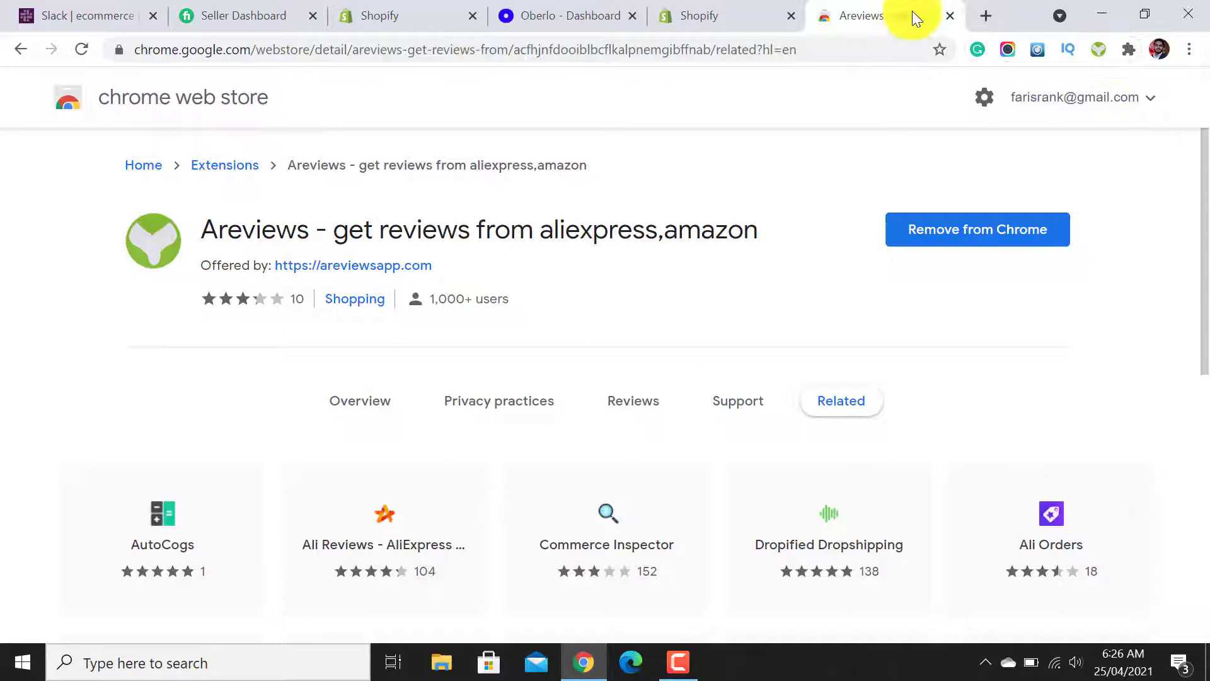
left_click(949, 15)
left_click_drag(1199, 113, 1199, 274)
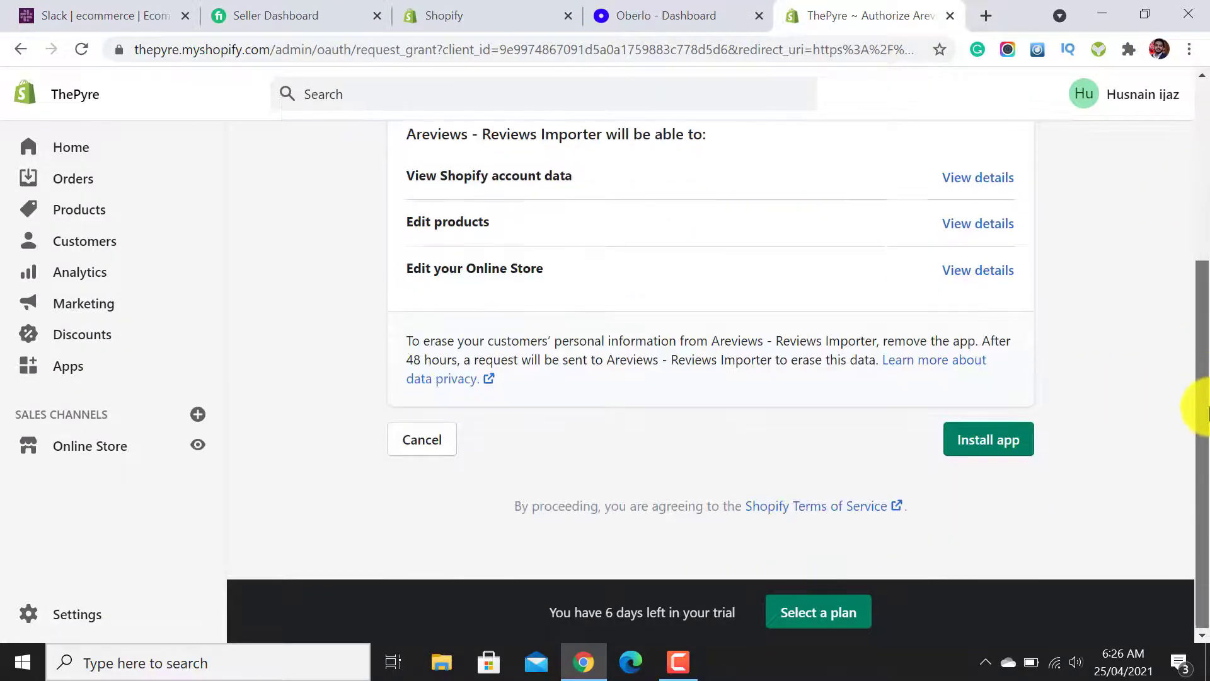
Approve installing Areviews – Reviews Importer on the Shopify store.
left_click(979, 440)
scroll(1204, 386, "up", 3)
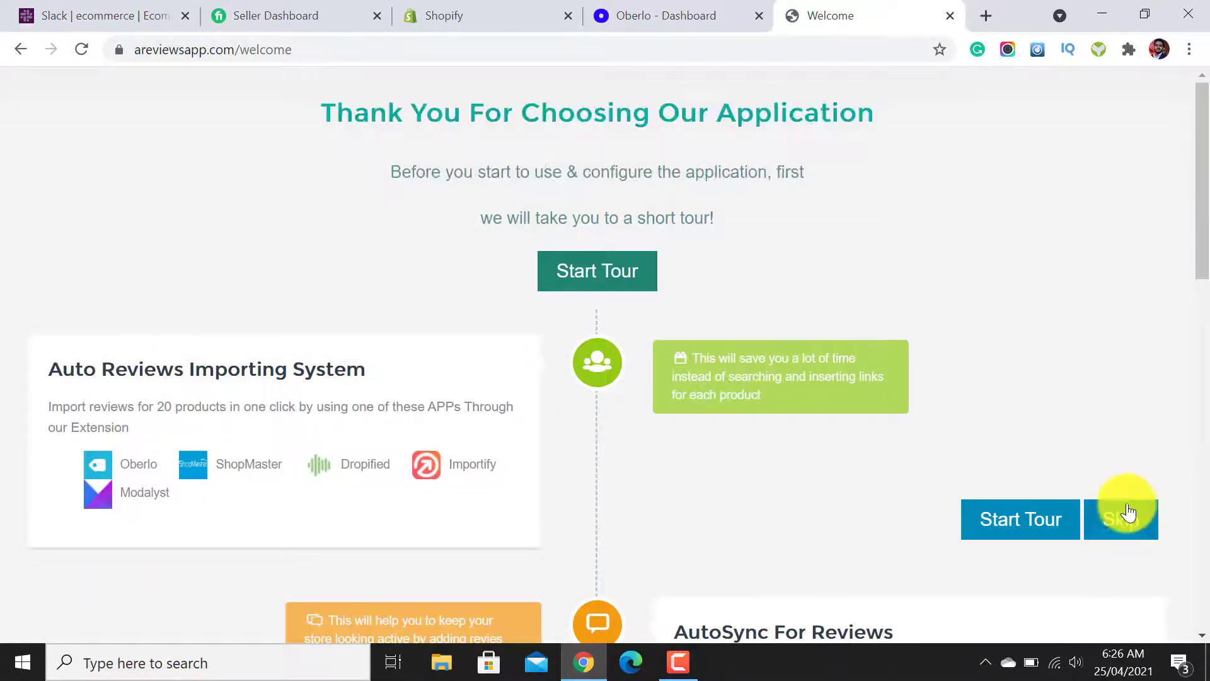
Skip the welcome tour to reach the dashboard listing 16 store products.
left_click(1126, 519)
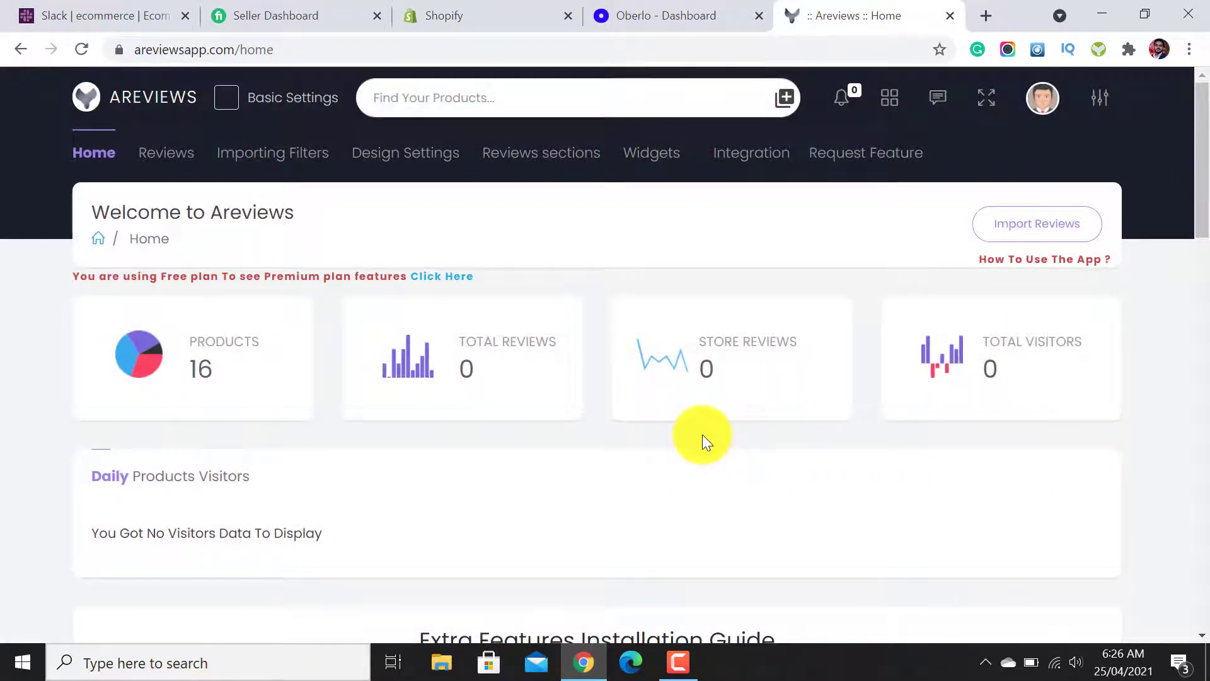
scroll(1197, 217, "down", 2)
scroll(1197, 216, "up", 2)
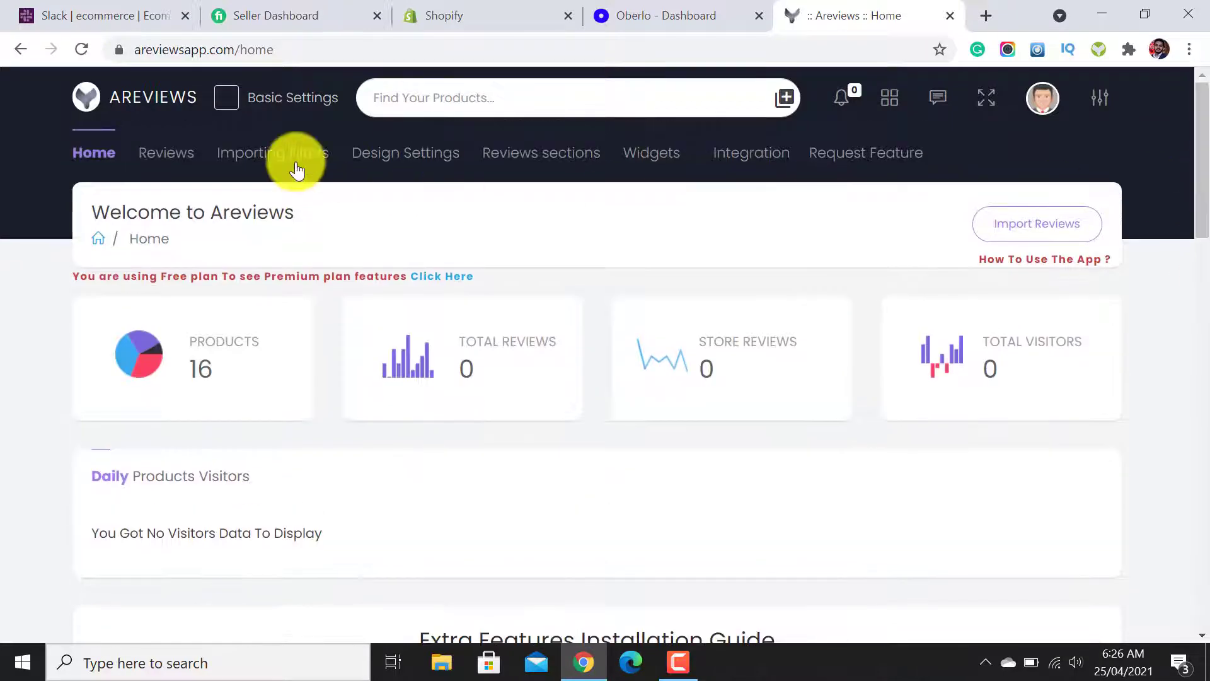
Set the General Settings filters to 5 Stars only, sorted by date, and save.
left_click(265, 158)
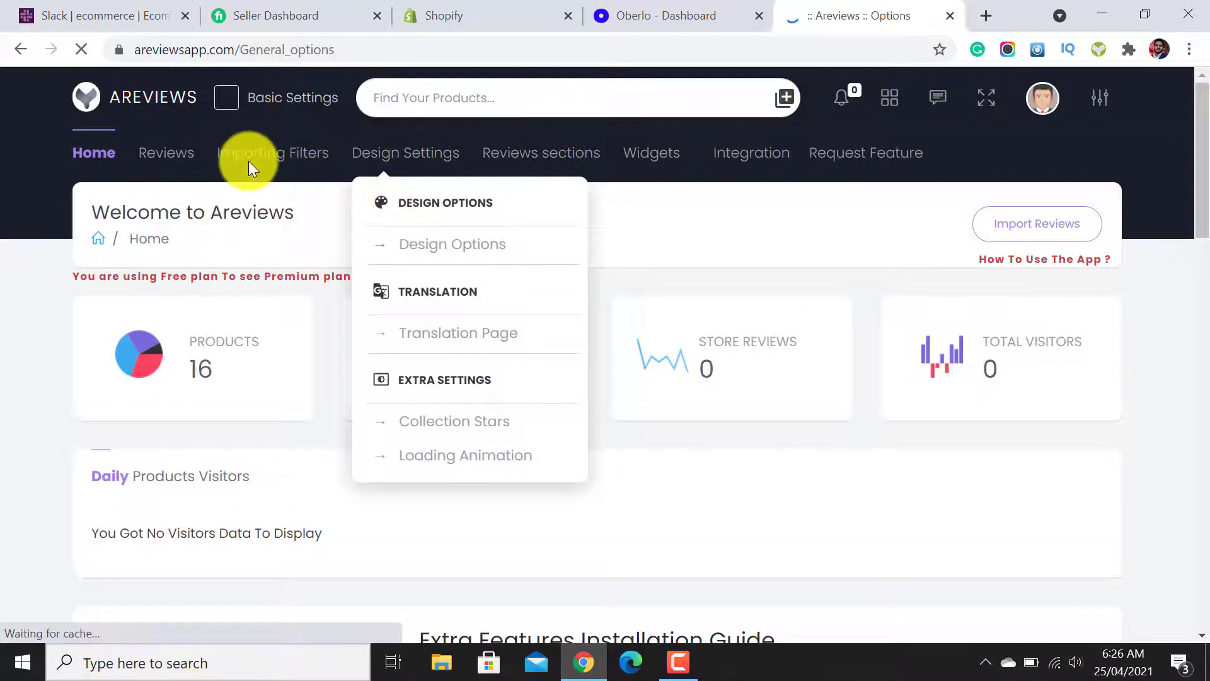
scroll(1195, 313, "down", 2)
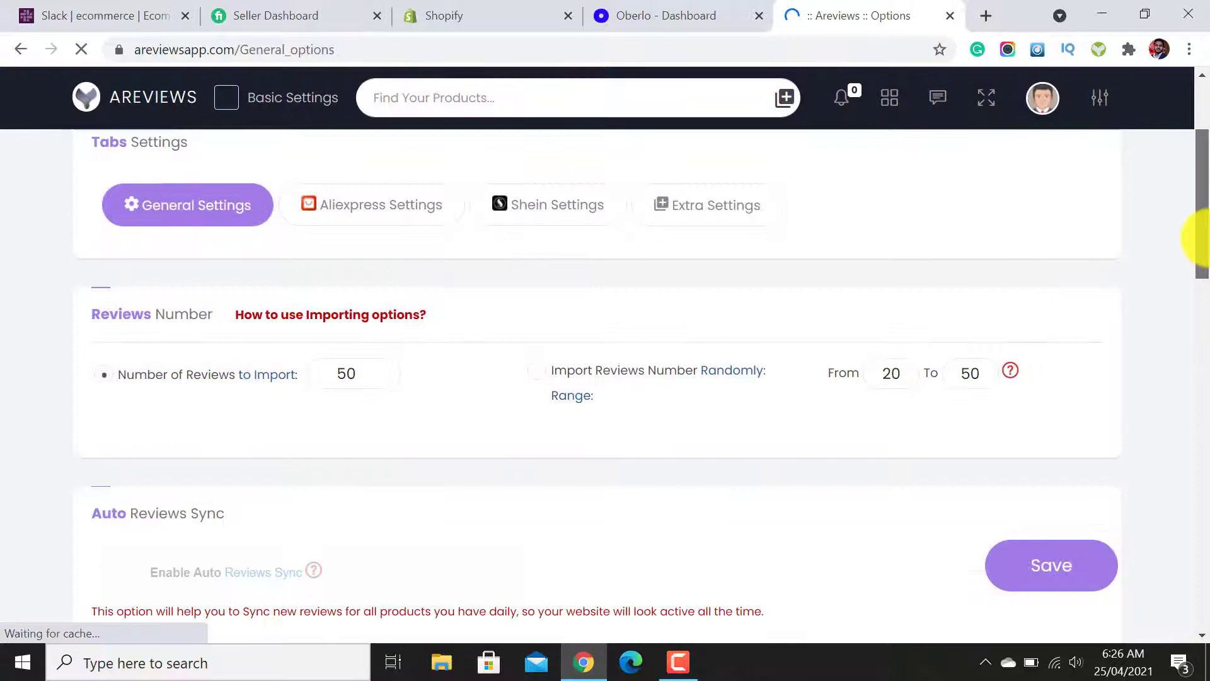
scroll(1200, 303, "down", 3)
left_click_drag(1200, 303, 1199, 595)
scroll(393, 284, "up", 1)
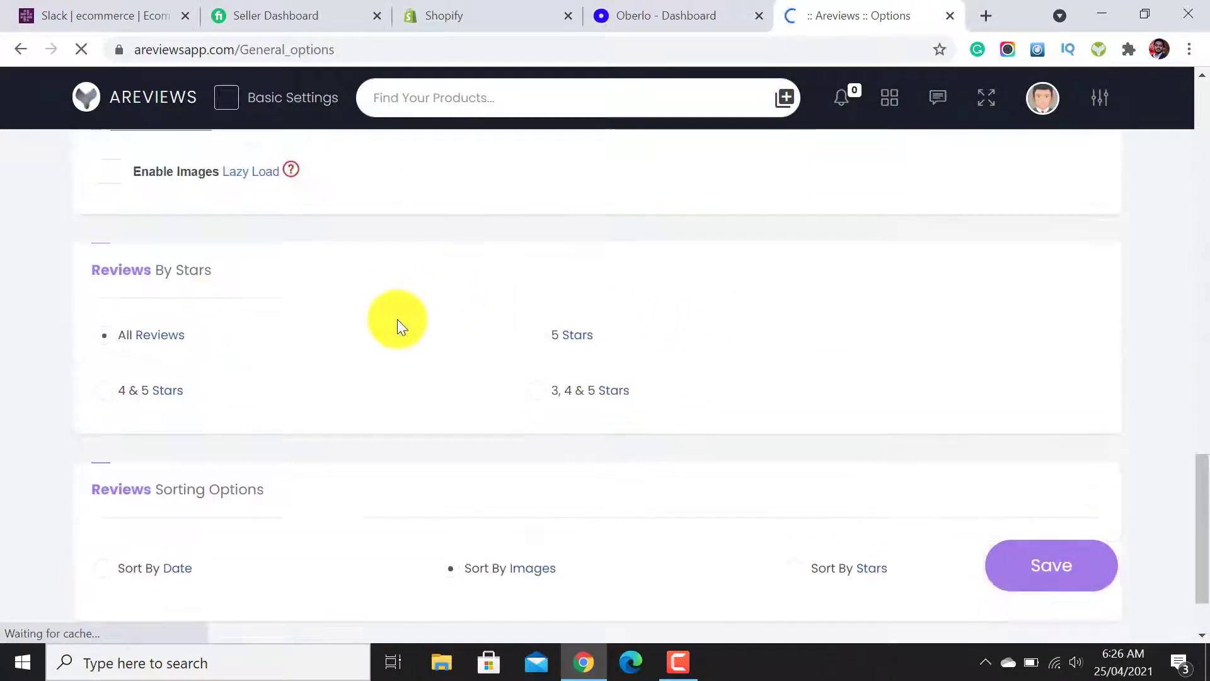
left_click(538, 337)
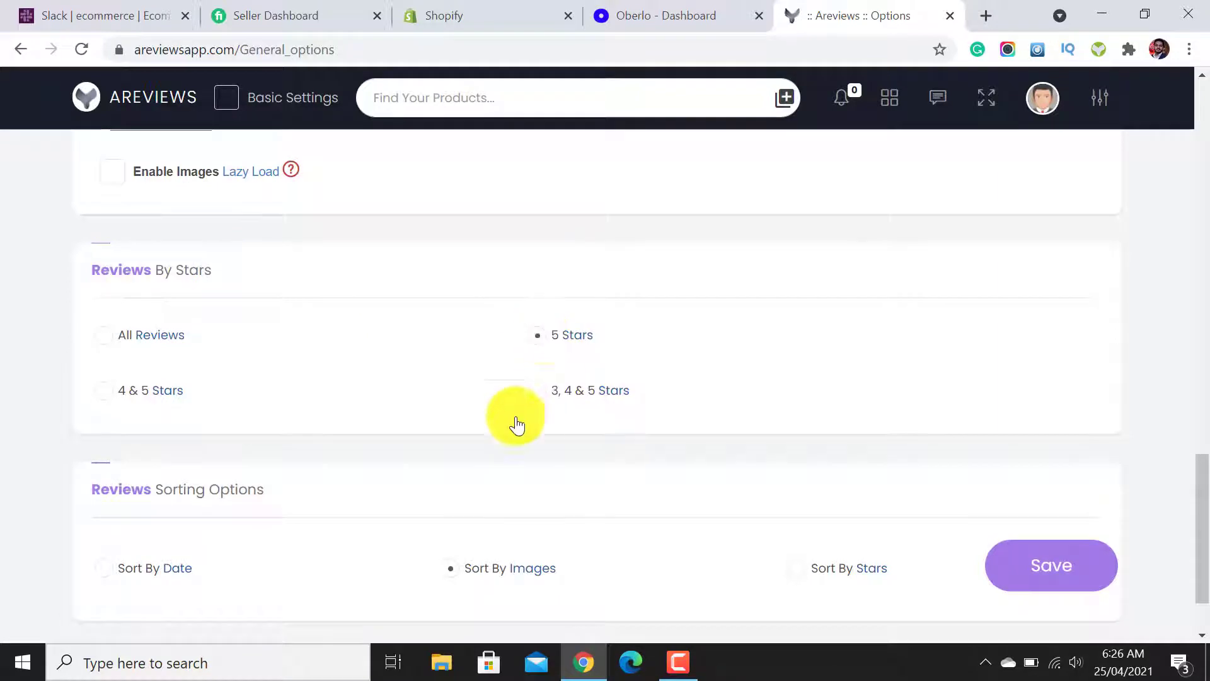
left_click(180, 564)
left_click(1080, 562)
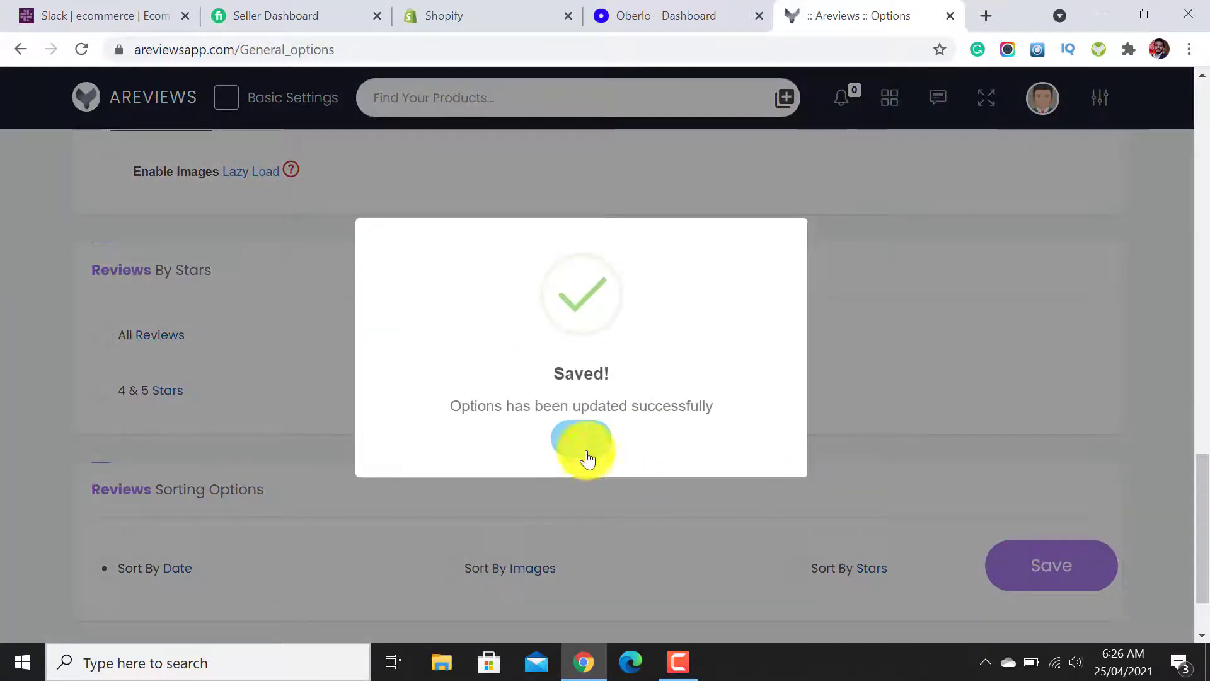
left_click(586, 460)
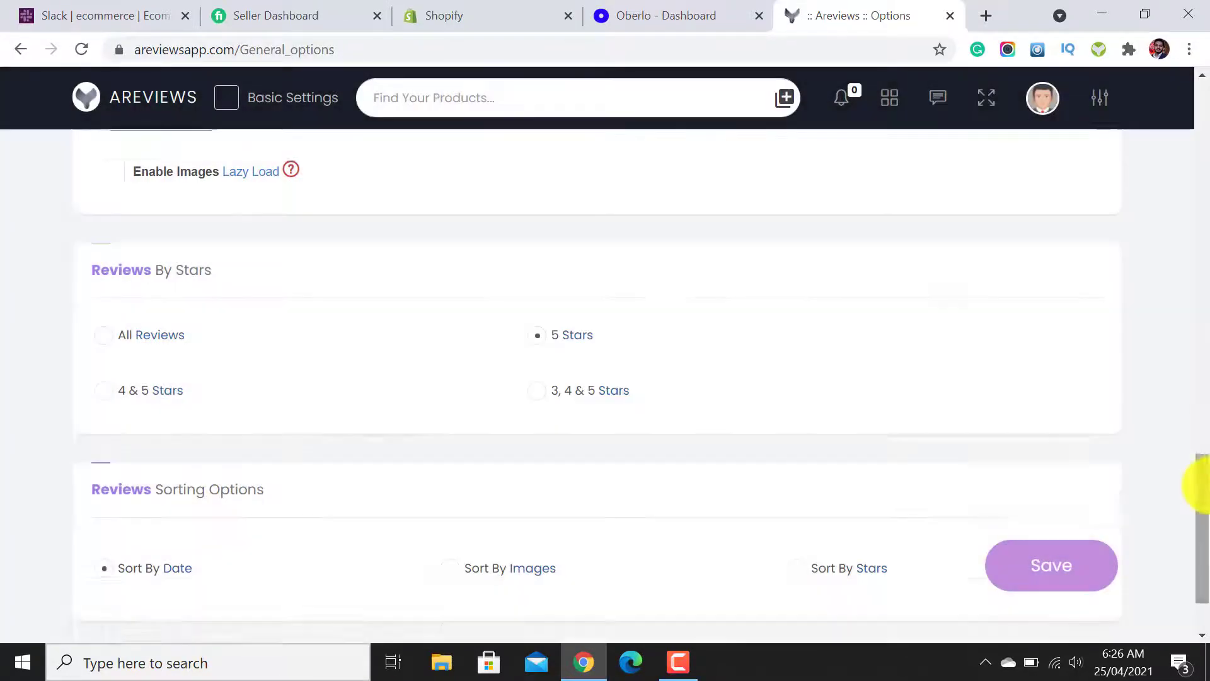
scroll(1193, 378, "up", 10)
scroll(1193, 109, "up", 3)
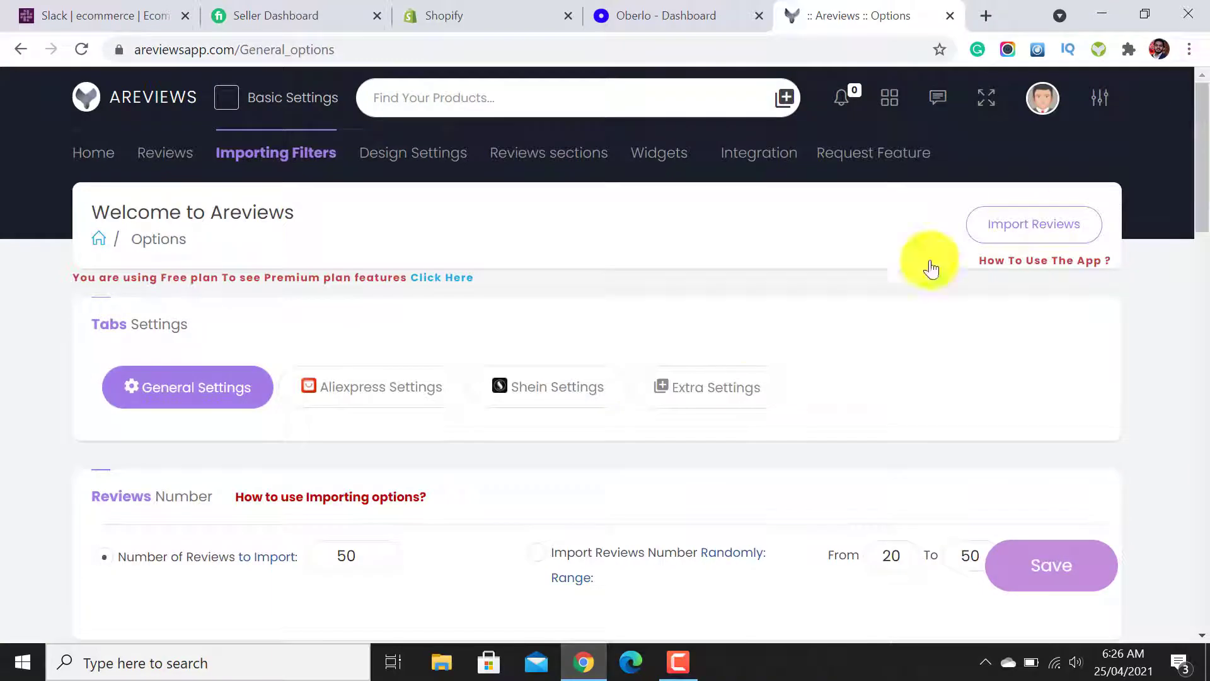
Save the AliExpress settings with English reviews only, then close the Areviews tab.
left_click(339, 395)
left_click_drag(1197, 176, 1198, 357)
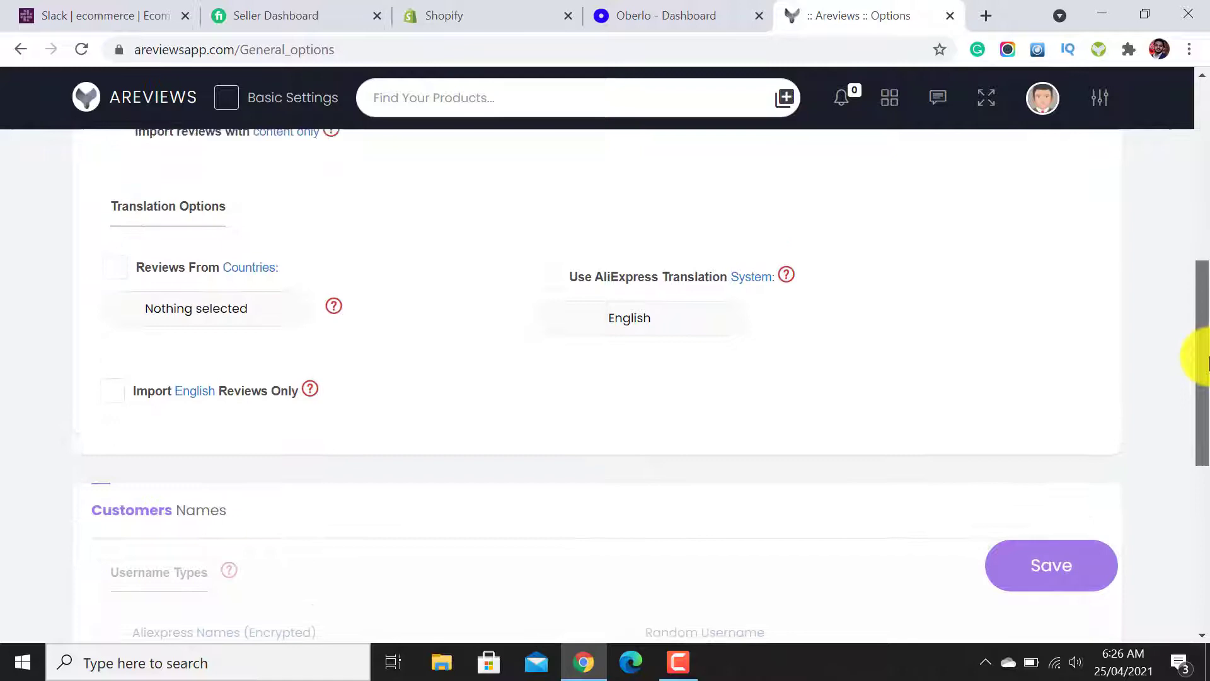
left_click(112, 387)
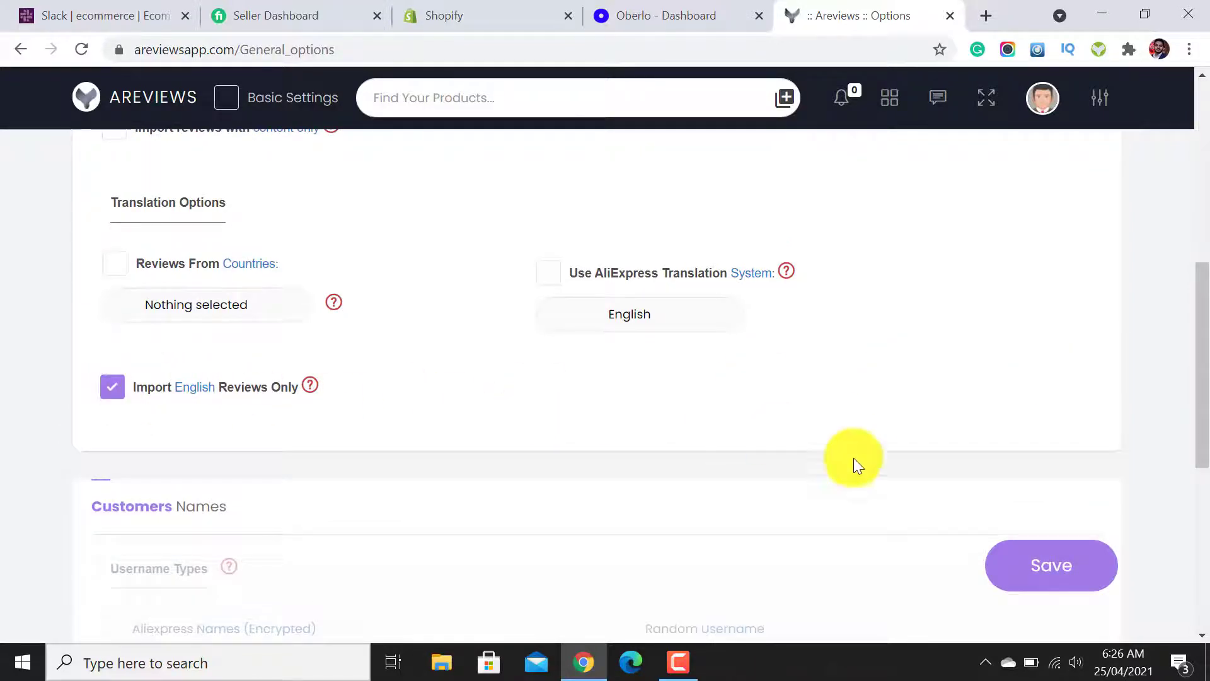
left_click(1021, 558)
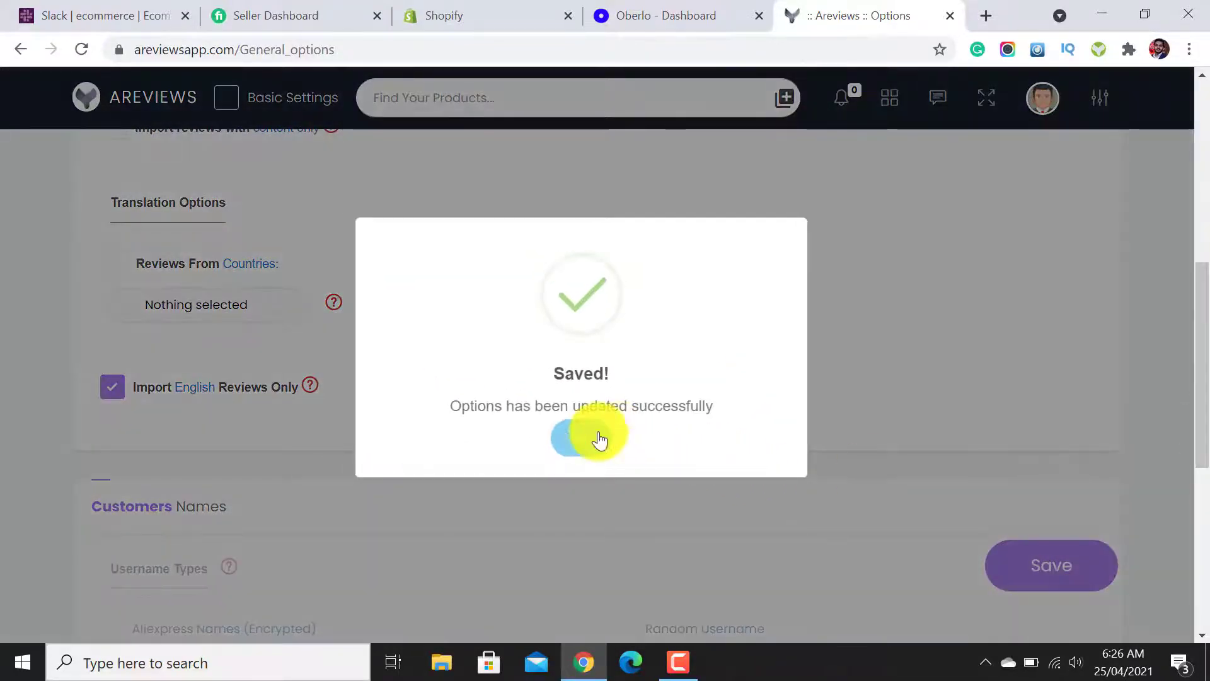
left_click(562, 437)
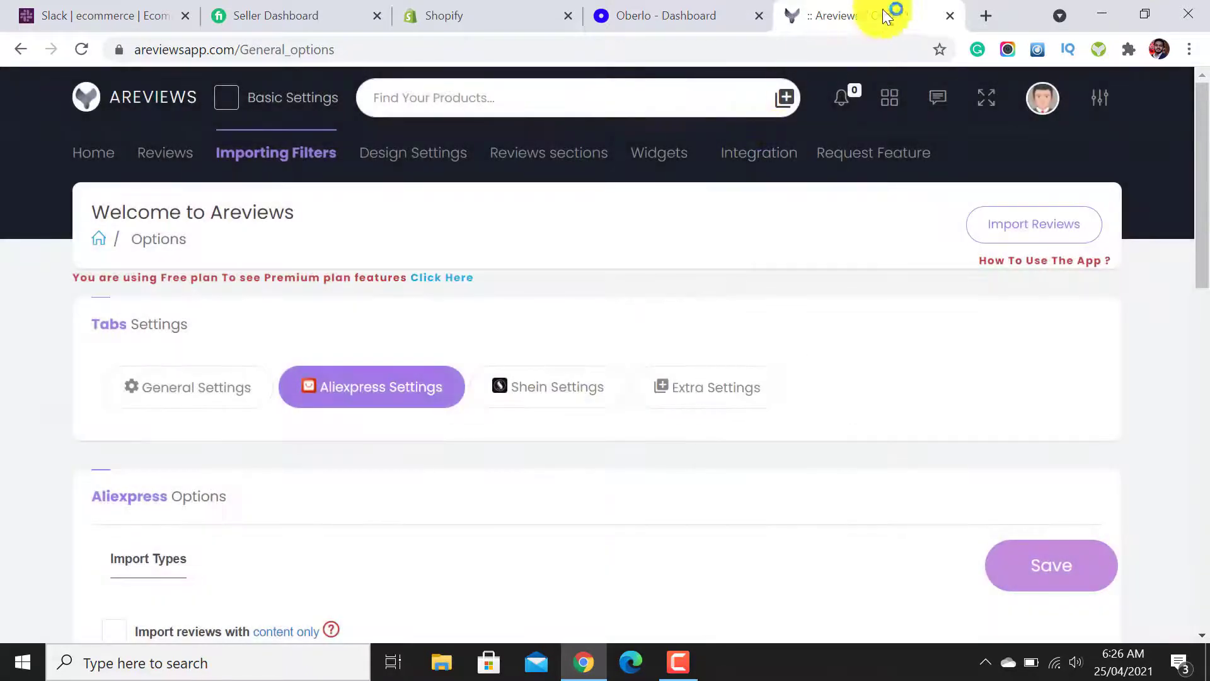
left_click(950, 18)
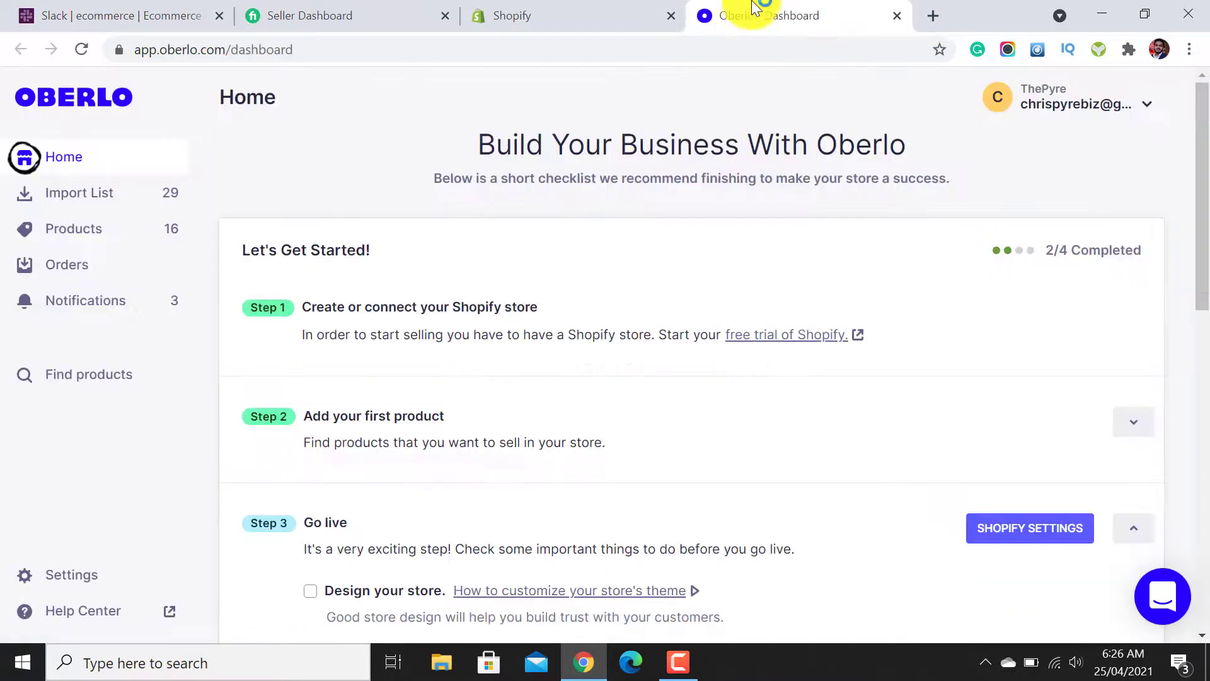
Open Oberlo's Products page showing the 16 products with 0 reviews each.
left_click(58, 237)
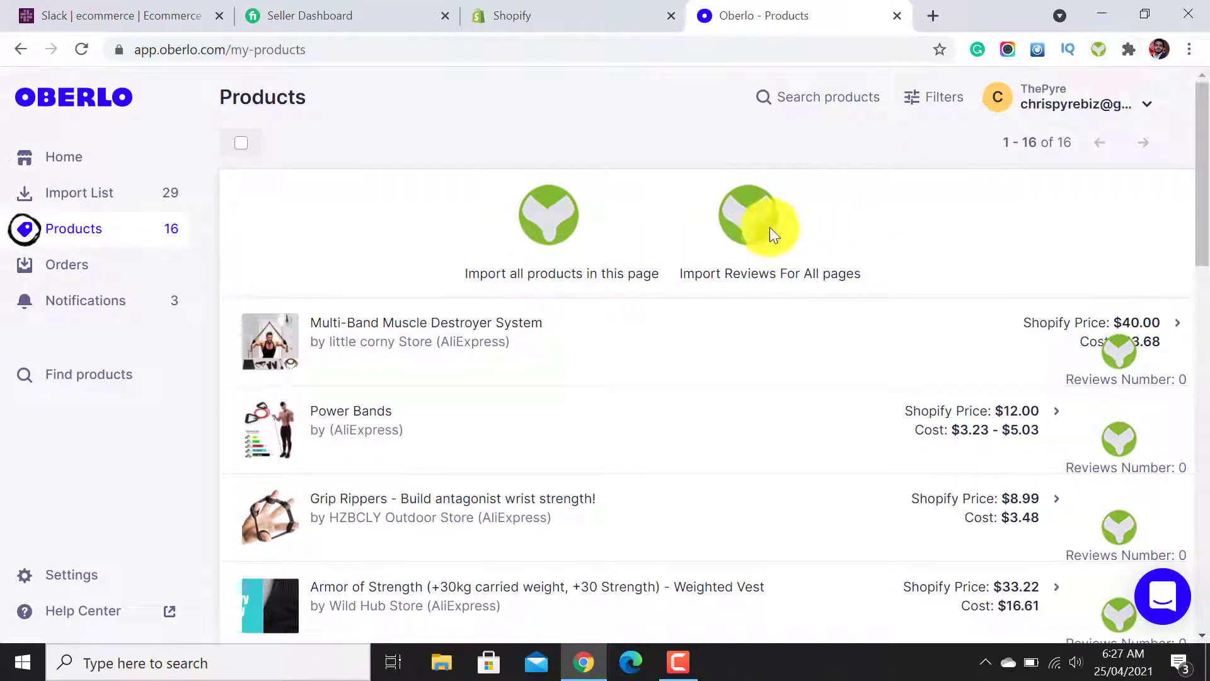
Import 5-star reviews for all products across all pages.
left_click(546, 223)
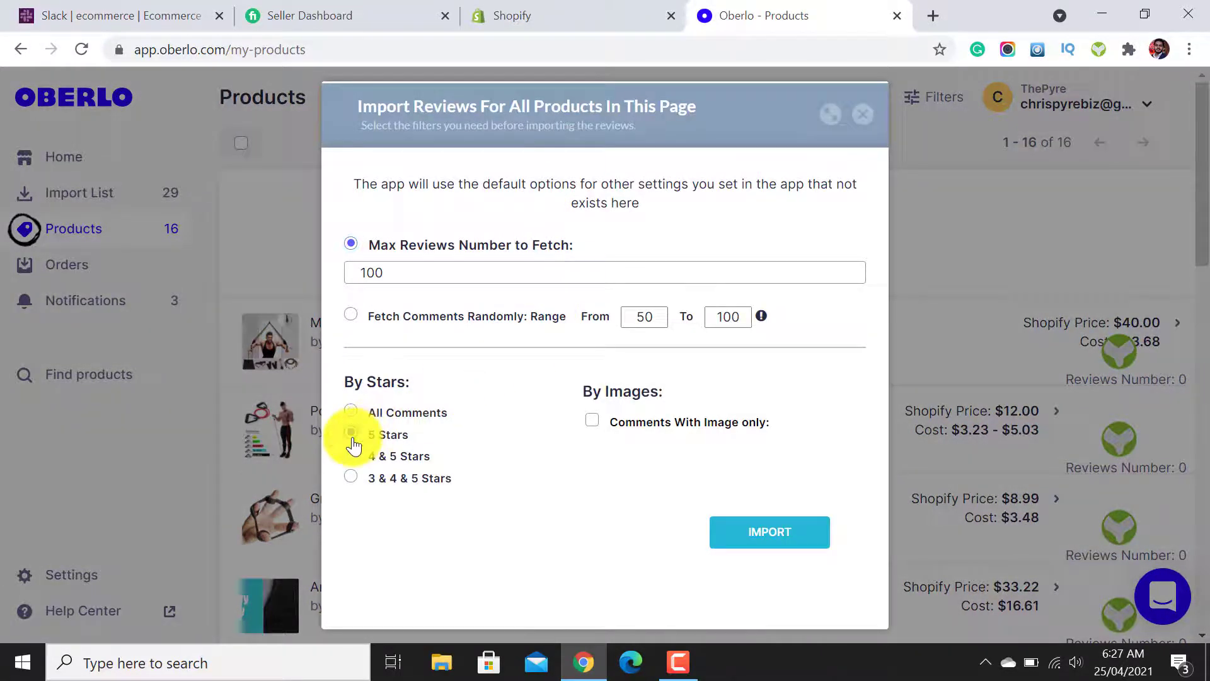
left_click(352, 439)
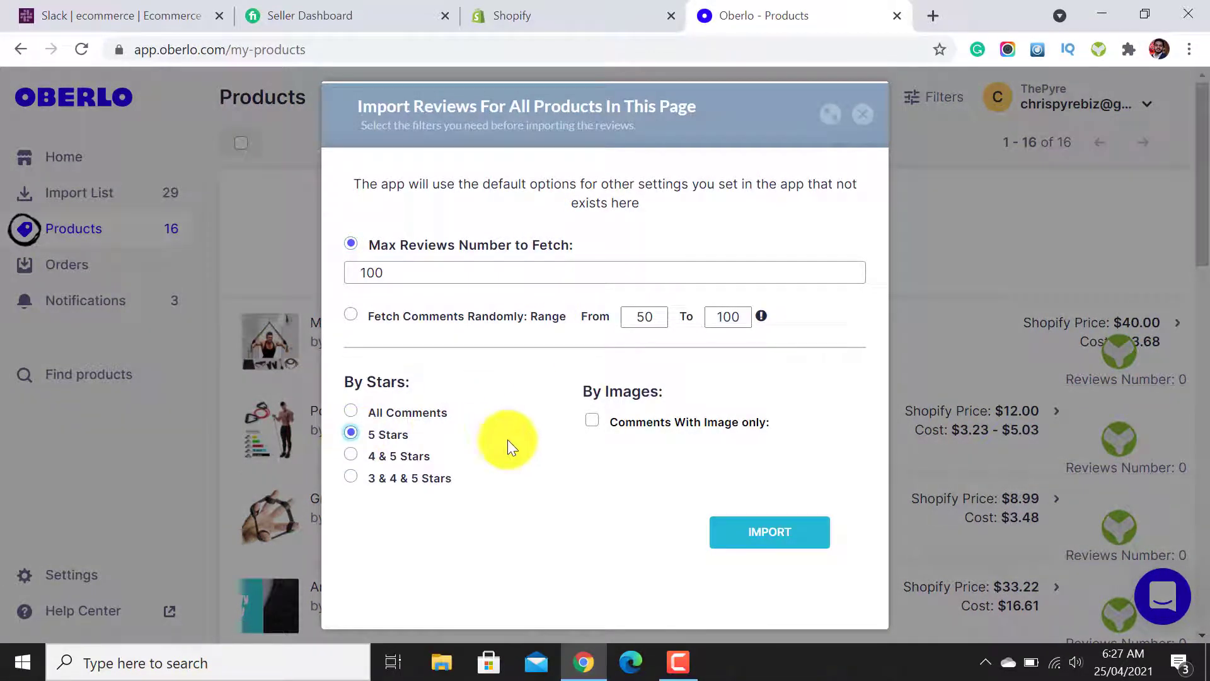
left_click(785, 535)
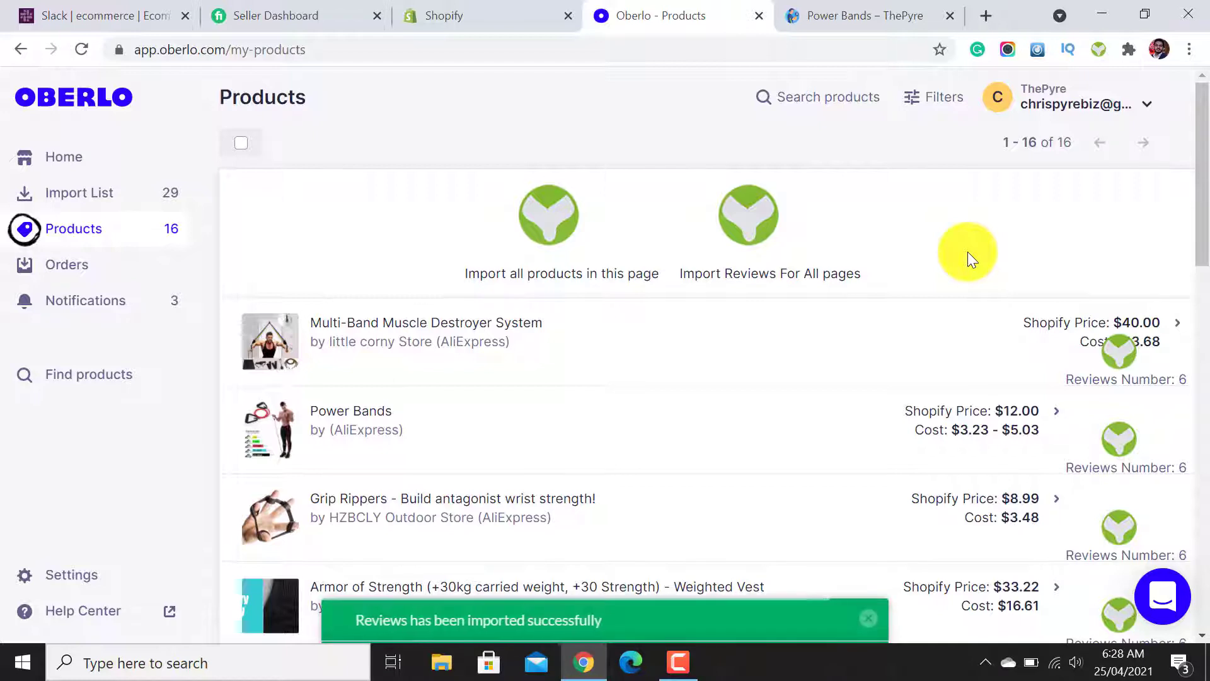
Show the Power Bands storefront reviews section with its 5.0 rating from 6 reviews.
left_click(835, 13)
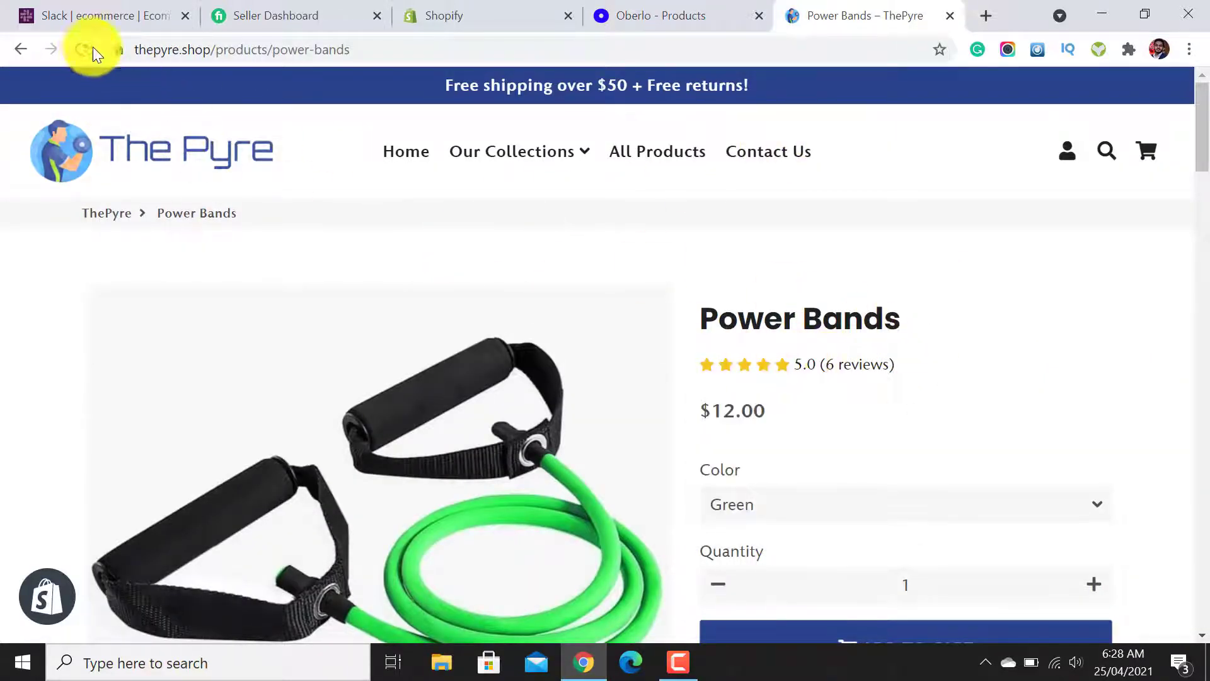
left_click(845, 367)
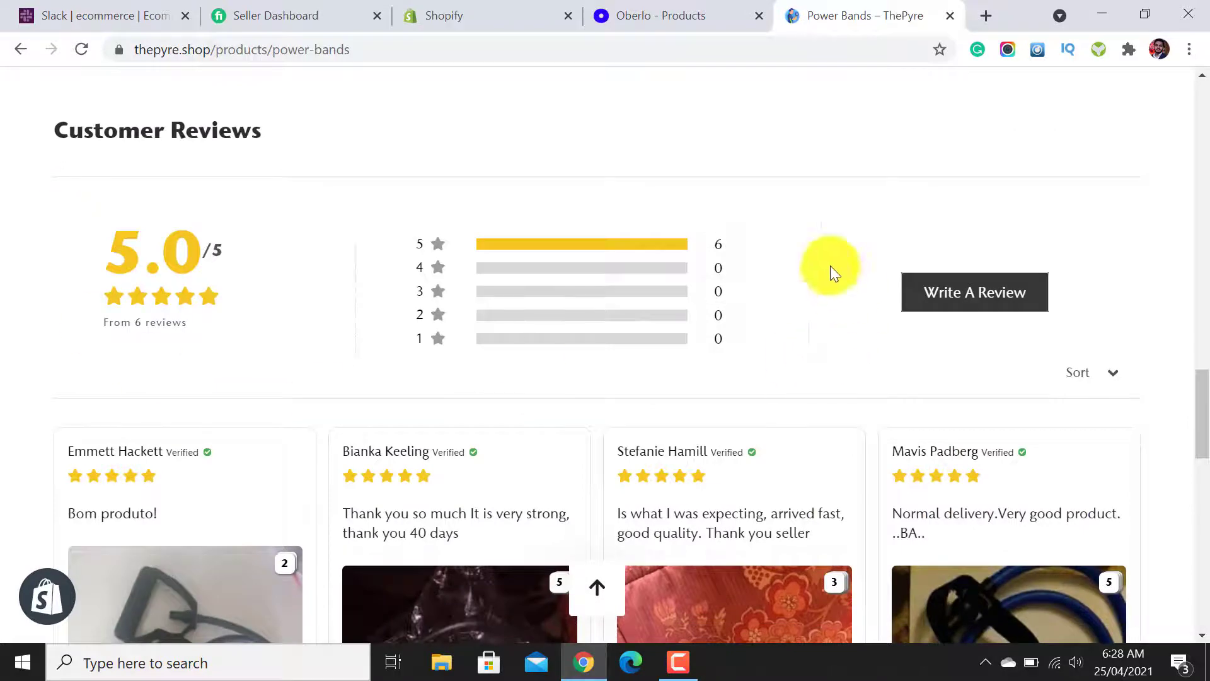
mouse_move(1199, 444)
left_mouse_down()
mouse_move(1199, 409)
mouse_move(1205, 535)
mouse_move(1200, 80)
left_mouse_up()
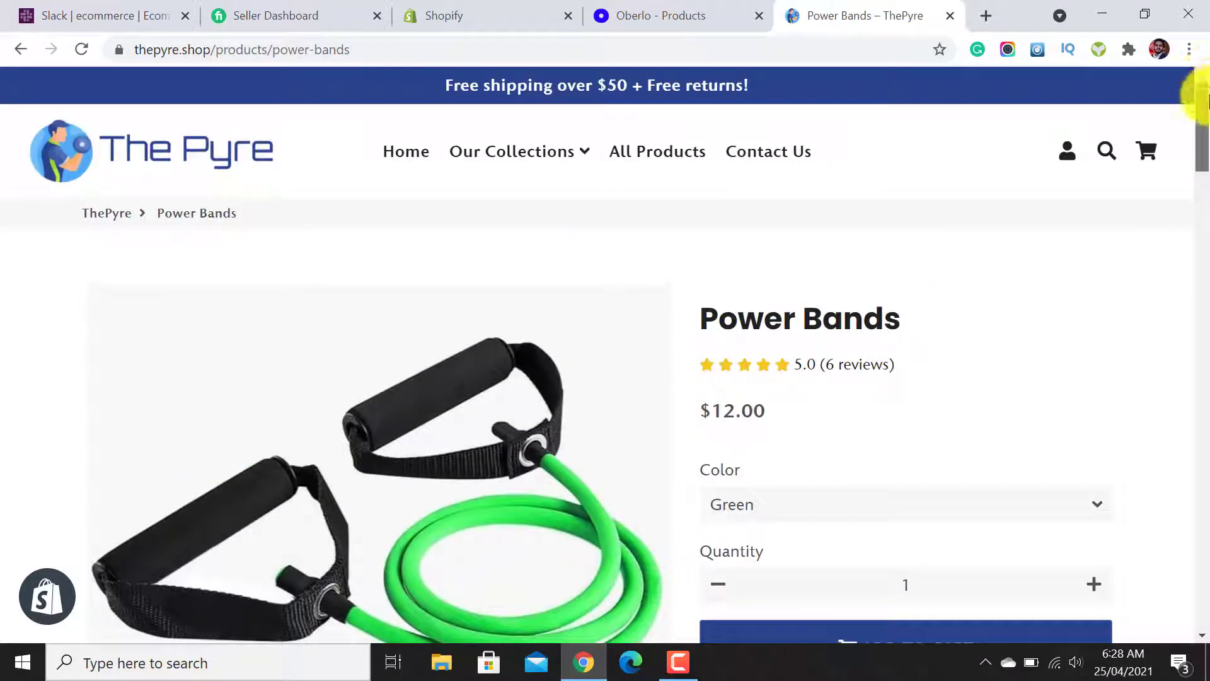